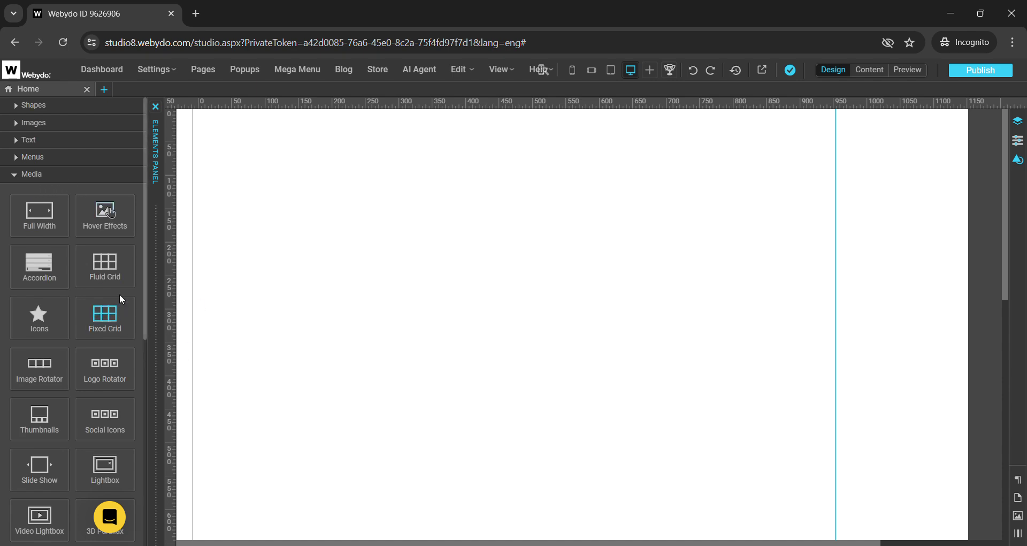
- Place a Fluid Grid gallery at the top of the page and a Fixed Grid gallery below it
drag(106, 265, 425, 160)
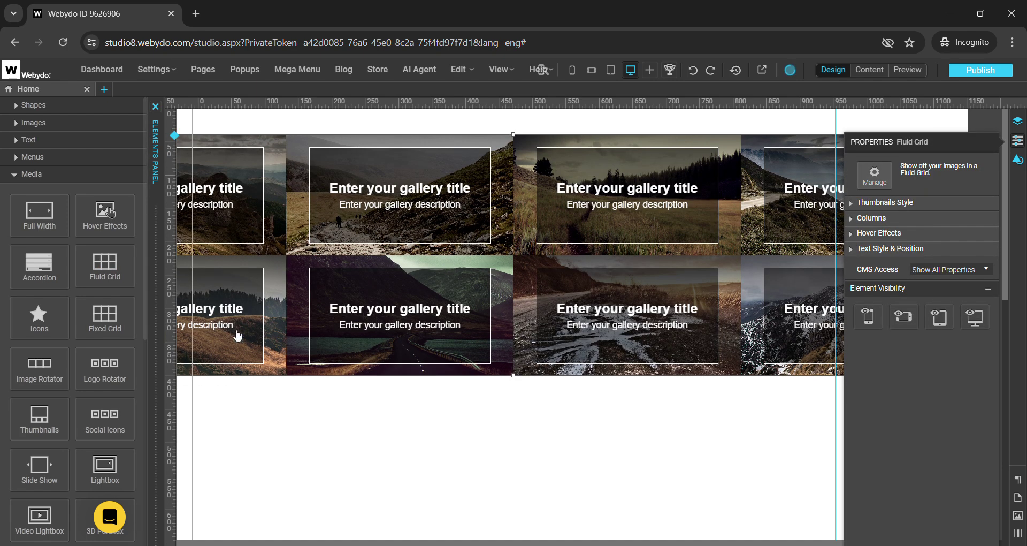
drag(109, 327, 480, 471)
scroll(578, 405, down, 5)
drag(603, 407, 511, 367)
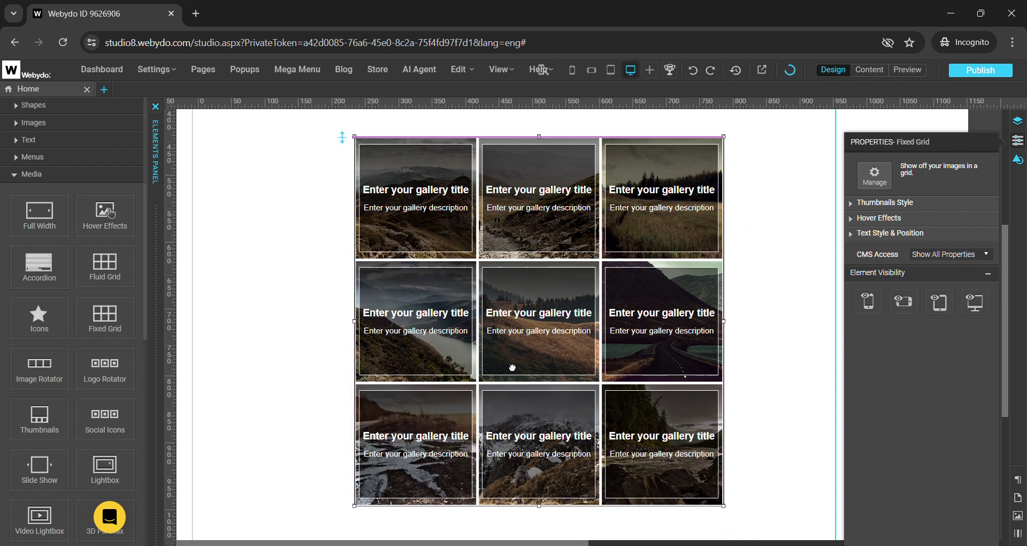
scroll(518, 373, up, 4)
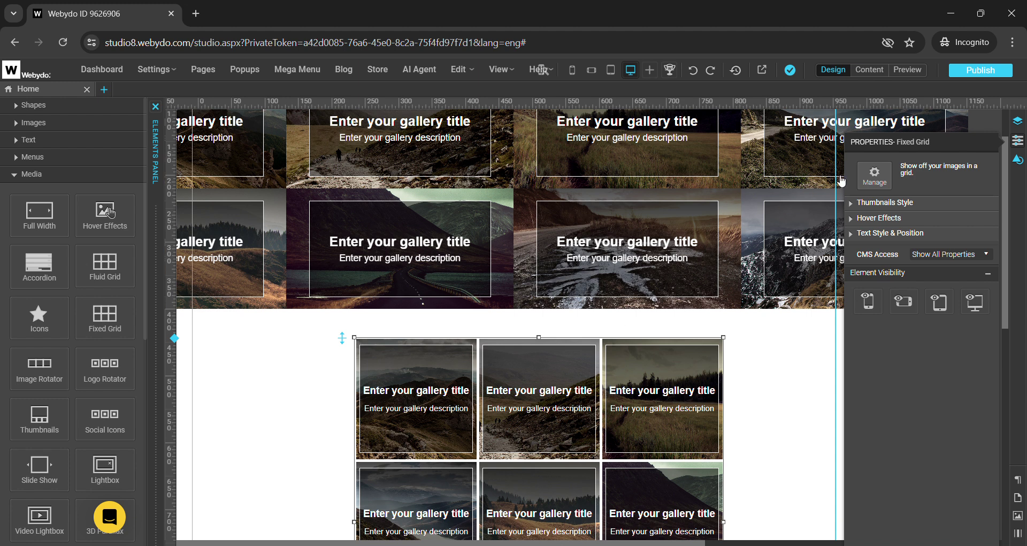
- Select the Fluid Grid gallery at the top and show its properties
click(1019, 160)
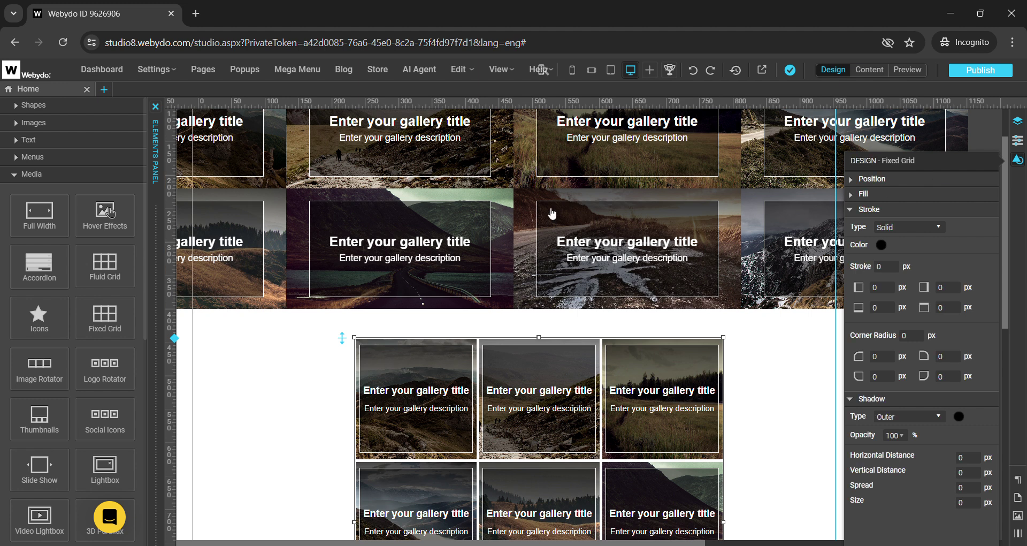
scroll(634, 279, up, 1)
click(634, 279)
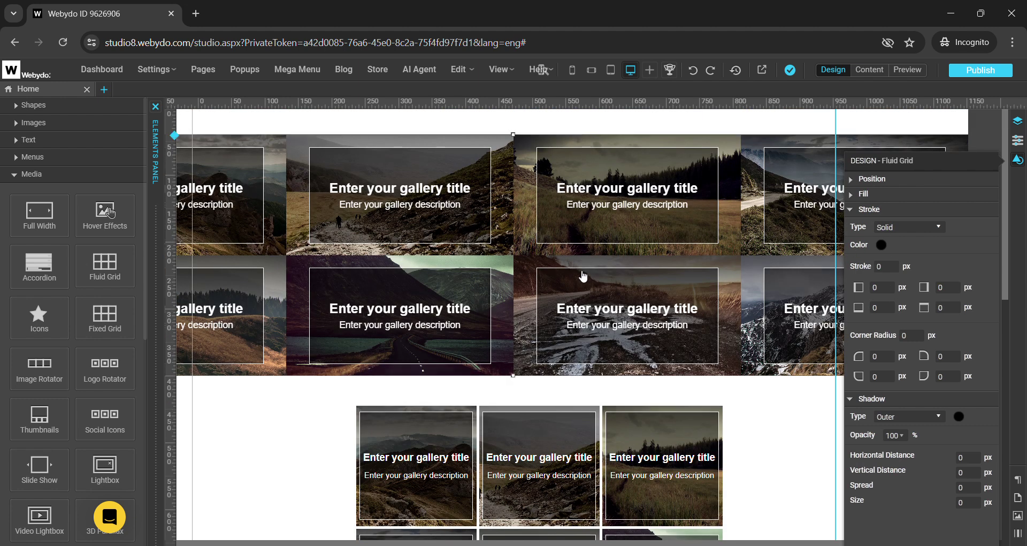
click(1018, 141)
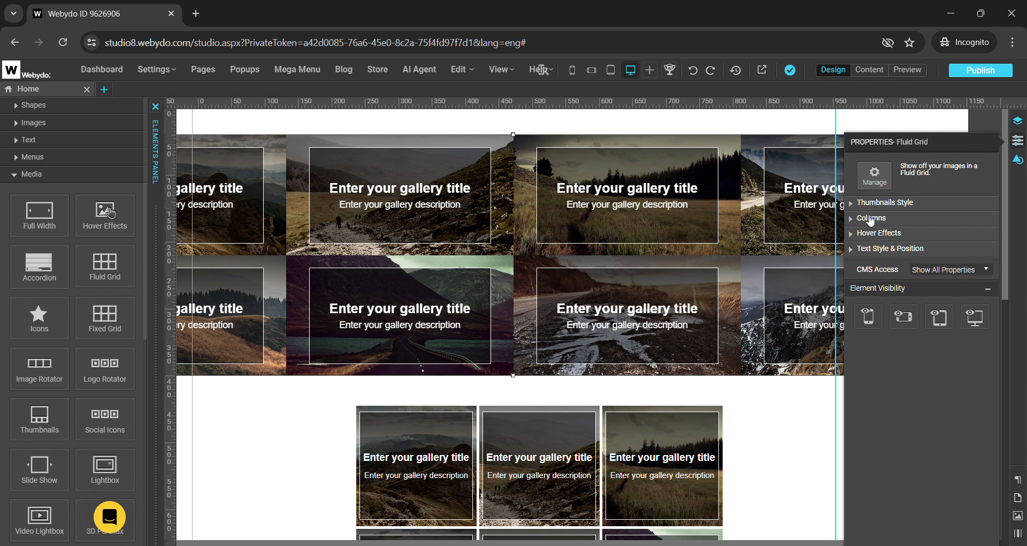
- Check the Fluid Grid's per-device column counts, then reselect it after the Fixed Grid
click(871, 219)
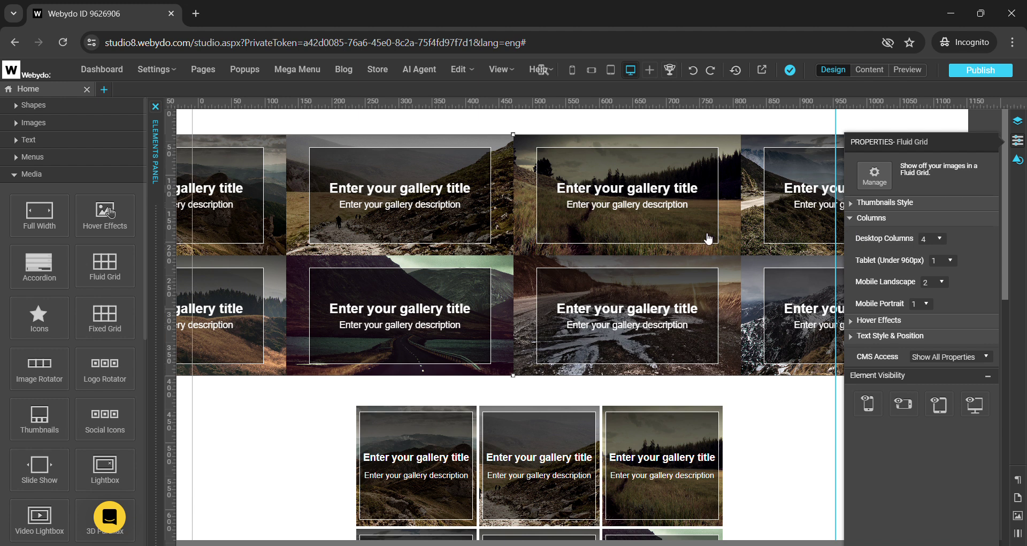
click(861, 218)
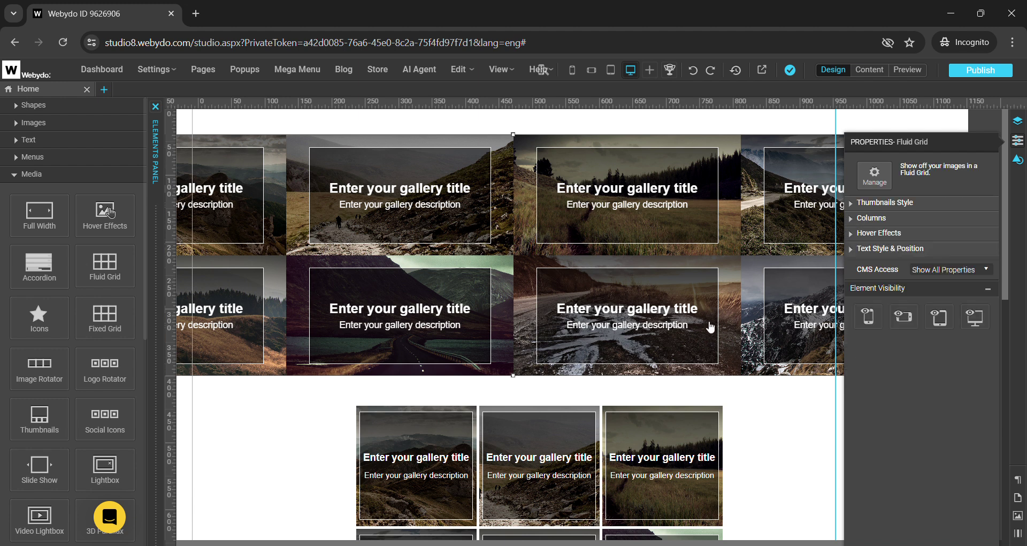
click(669, 443)
click(697, 295)
- In the Fluid Grid's image manager, move the hiking-path photo to fourth and the river photo to eighth
click(878, 176)
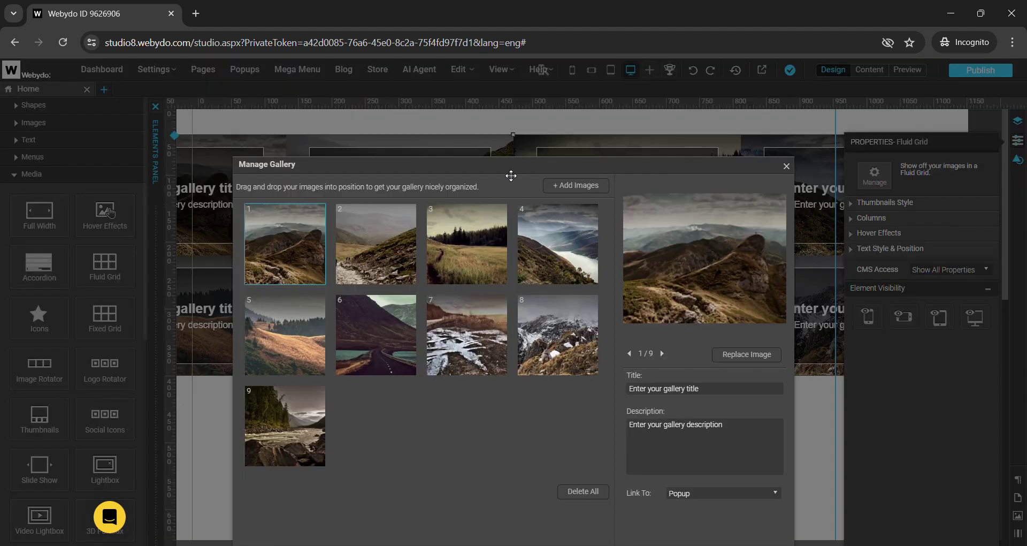
drag(510, 174, 515, 139)
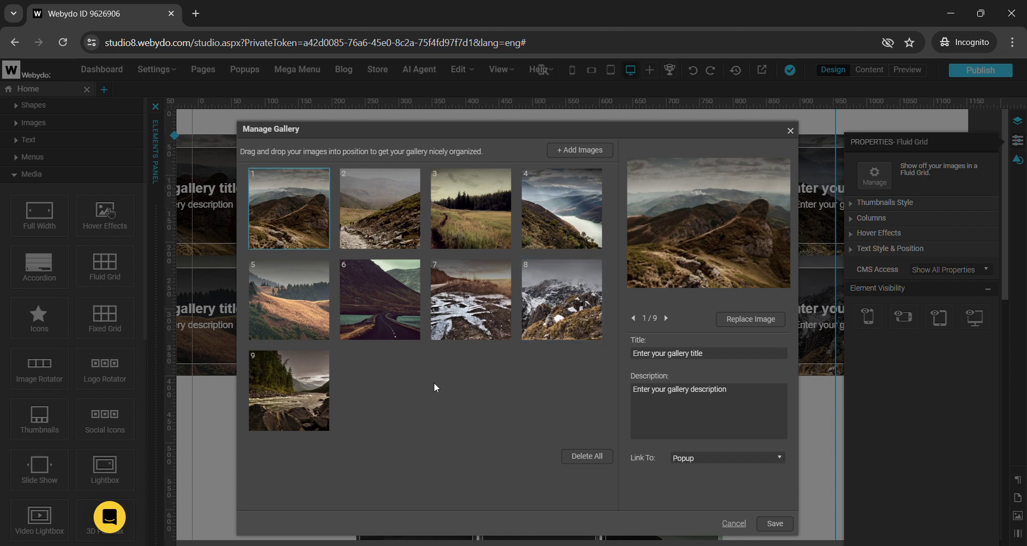
mouse_move(476, 333)
drag(385, 215, 512, 214)
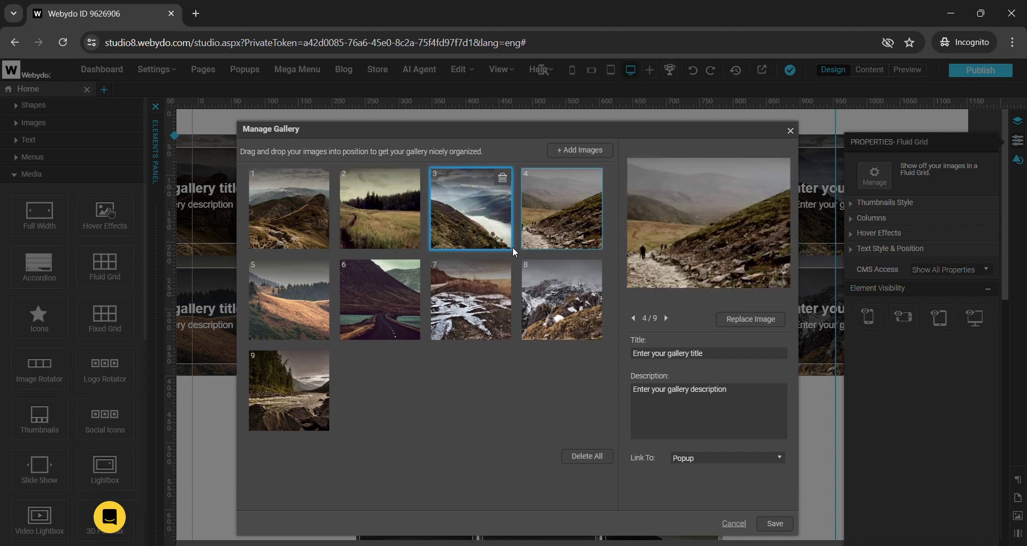
drag(556, 287, 289, 396)
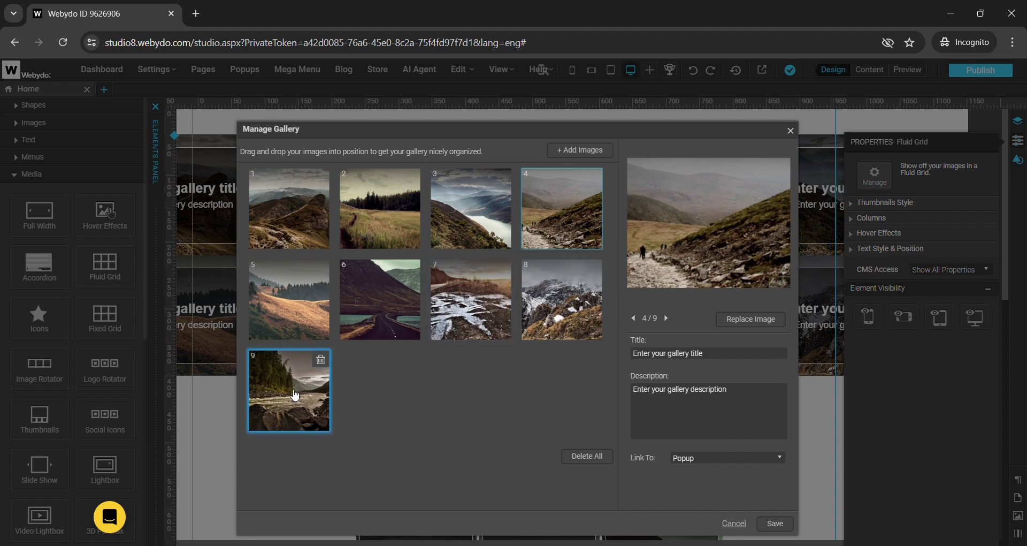
drag(557, 313, 515, 296)
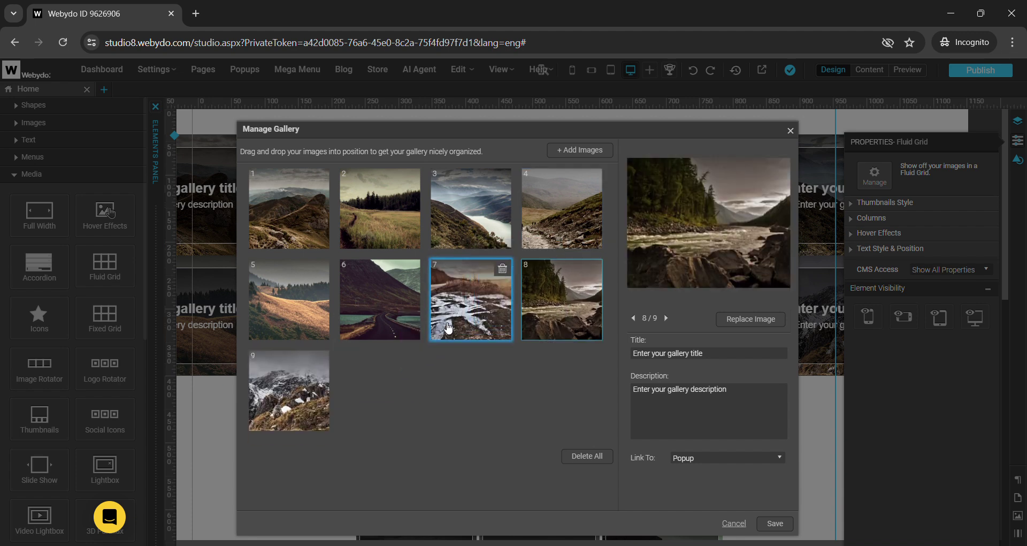
- Upload the hanging potted-plant photo as the gallery's tenth image
click(579, 151)
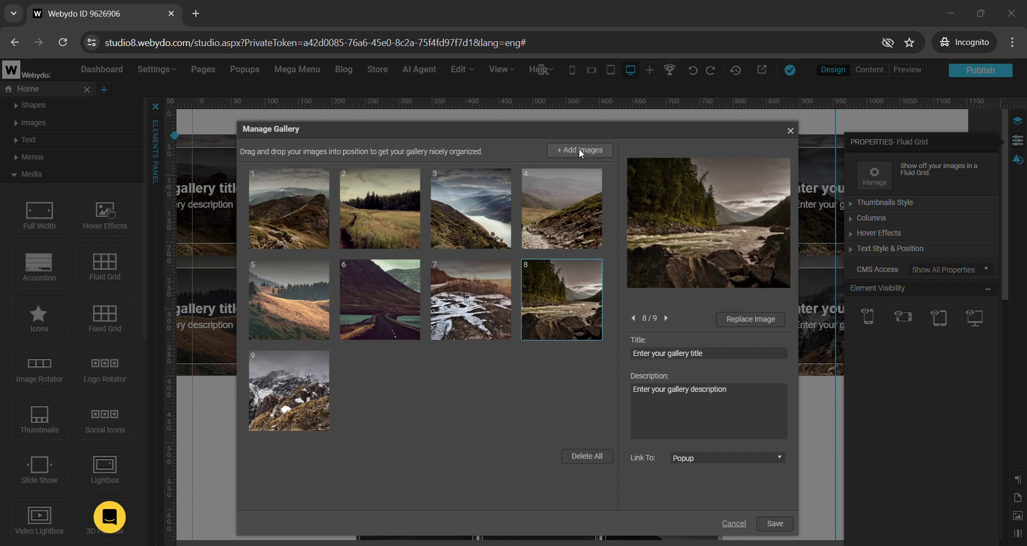
double_click(346, 201)
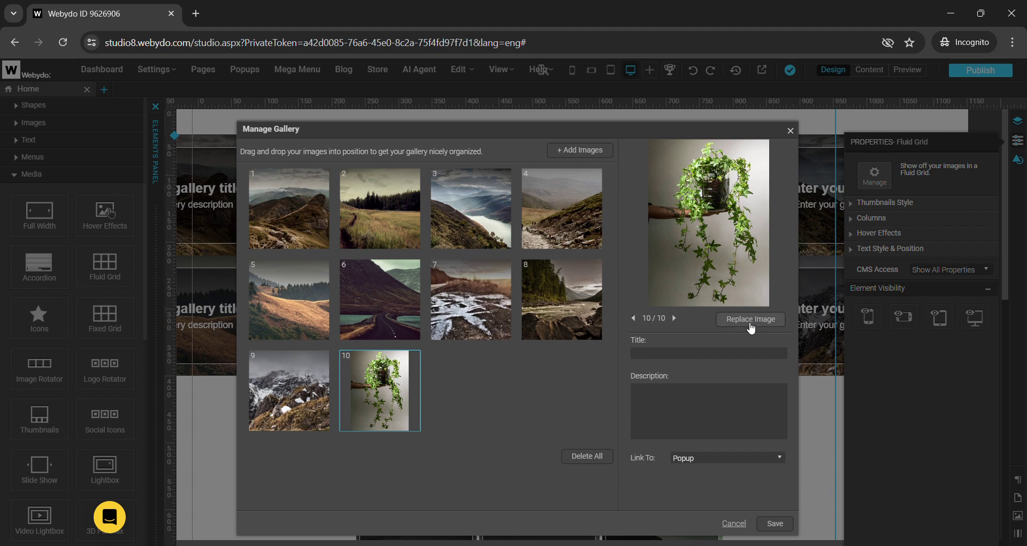
click(662, 397)
click(660, 353)
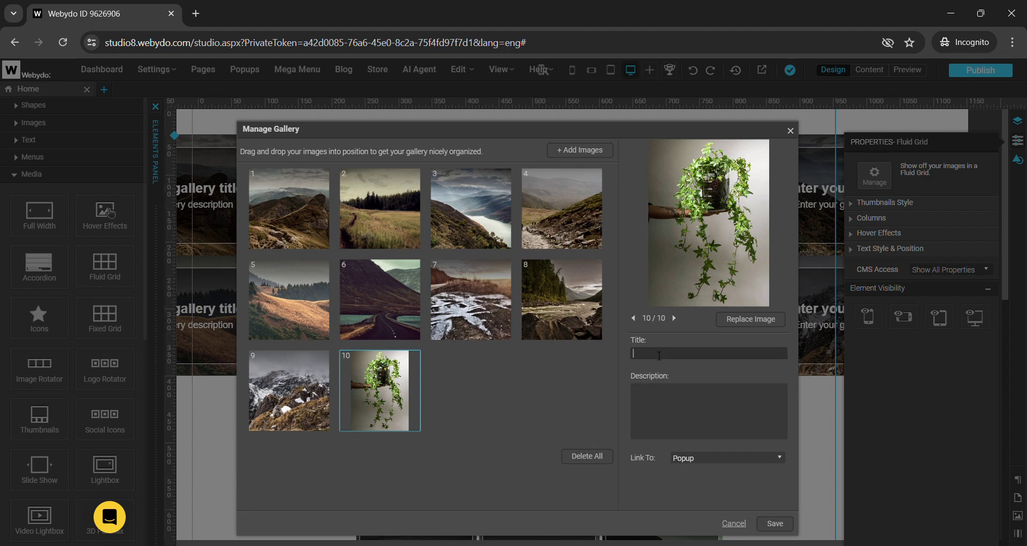
click(660, 404)
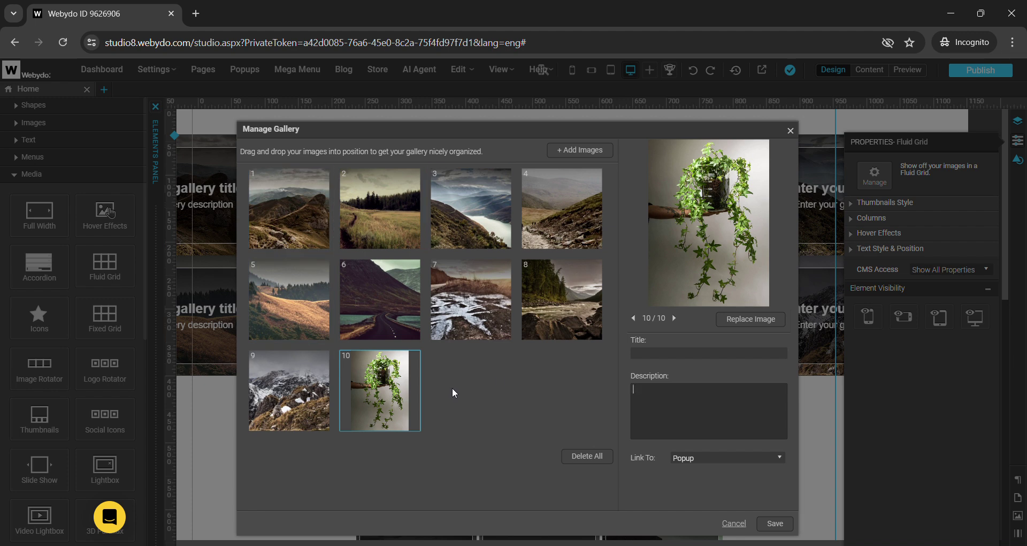
click(476, 216)
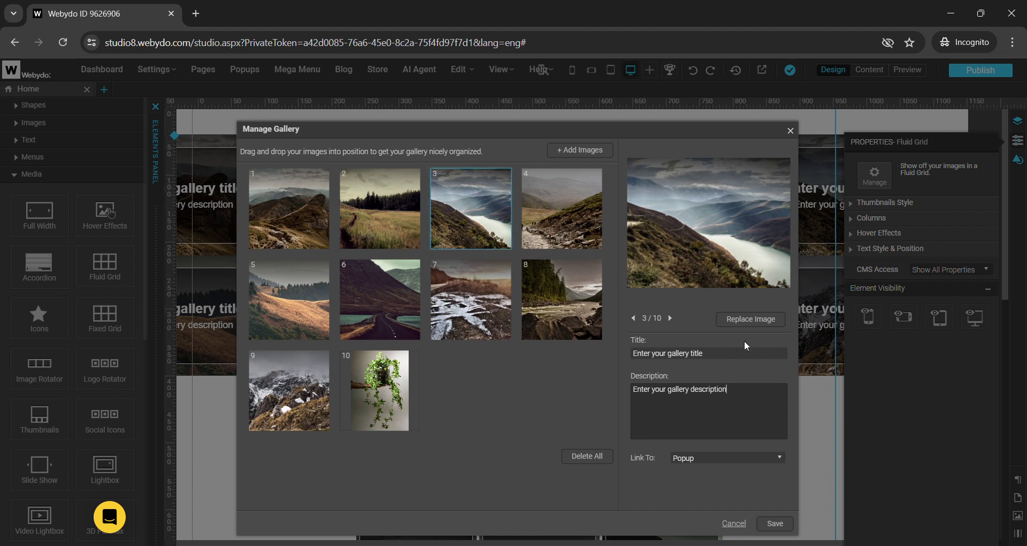
- Title the lake-valley image 'Nature' and give it the description 'Nice nature'
click(728, 355)
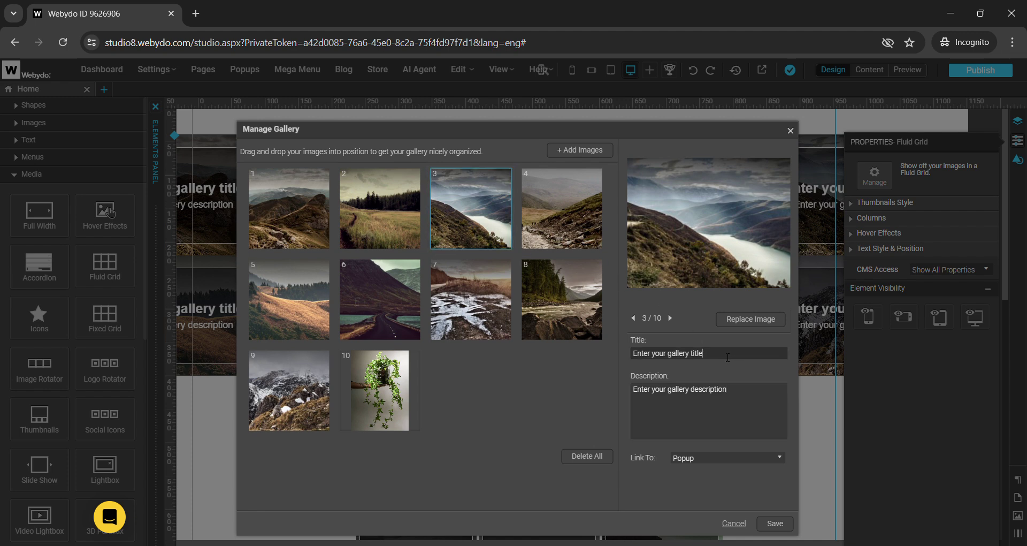
key(BackSpace)
key(BackSpace)
key(BackSpace)
key(BackSpace)
key(BackSpace)
key(BackSpace)
key(BackSpace)
key(BackSpace)
key(BackSpace)
key(BackSpace)
key(BackSpace)
key(BackSpace)
key(BackSpace)
key(BackSpace)
key(BackSpace)
key(BackSpace)
key(BackSpace)
key(BackSpace)
key(BackSpace)
key(BackSpace)
text(Nature)
click(749, 400)
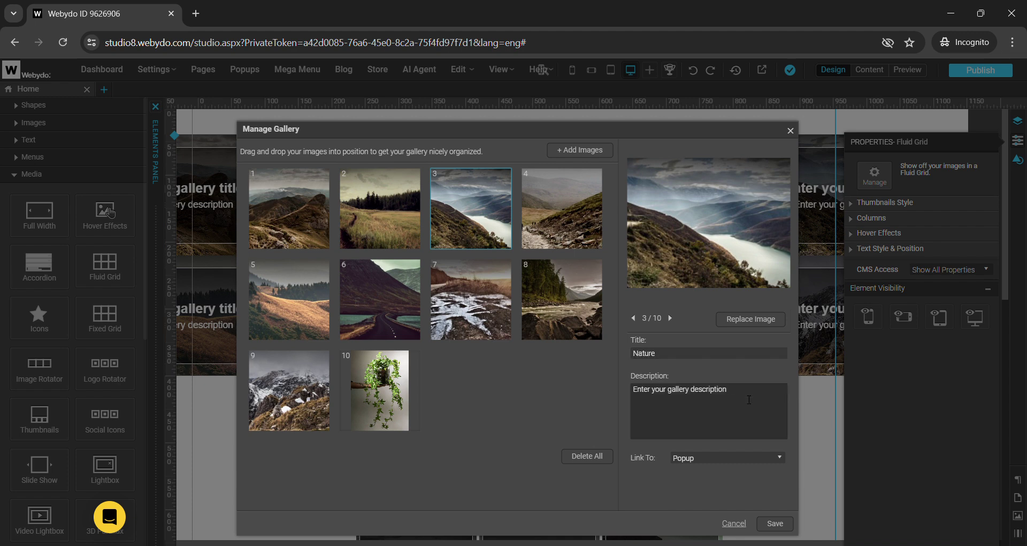
key(BackSpace)
key(BackSpace)
key(BackSpace)
key(BackSpace)
key(BackSpace)
key(BackSpace)
key(BackSpace)
key(BackSpace)
key(BackSpace)
key(BackSpace)
key(BackSpace)
key(BackSpace)
key(BackSpace)
key(BackSpace)
key(BackSpace)
key(BackSpace)
key(BackSpace)
key(BackSpace)
key(BackSpace)
key(BackSpace)
text(Nice)
text(nature)
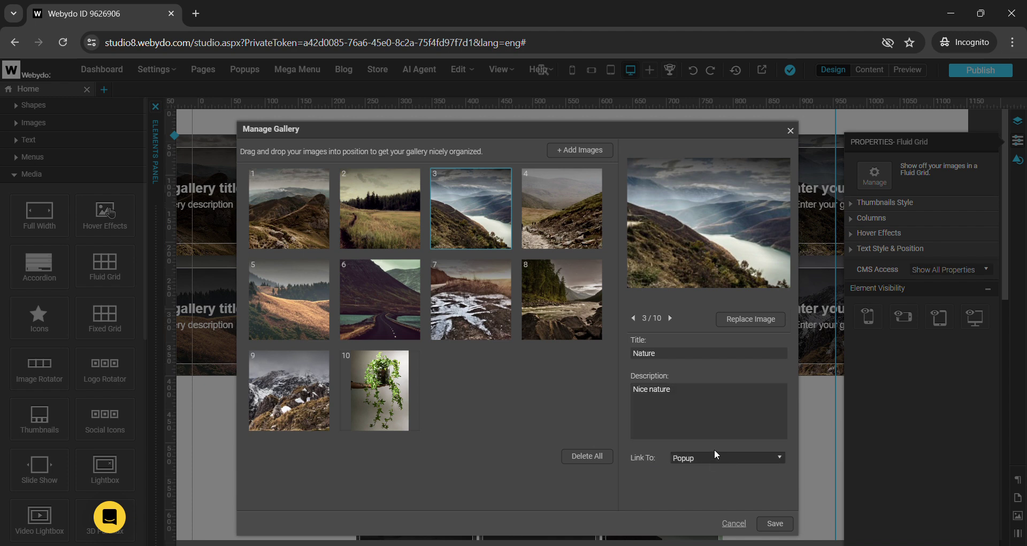
- Set the lake-valley image's link type to URL and save the gallery
click(714, 478)
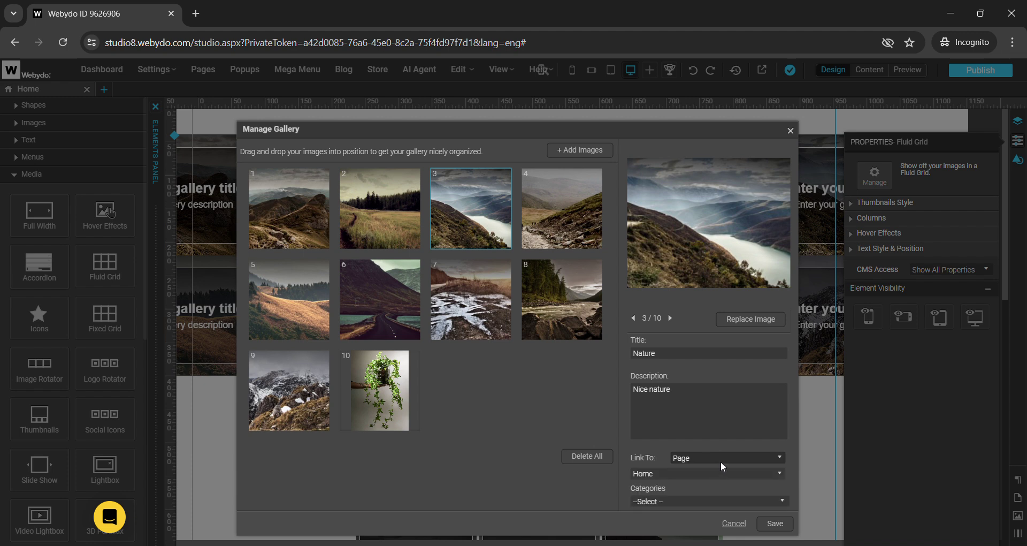
click(702, 486)
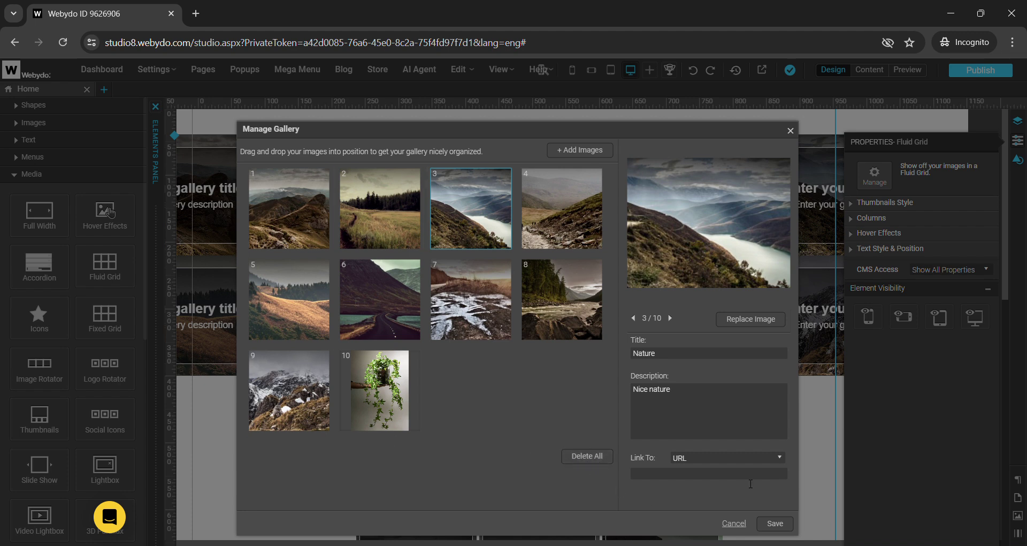
click(780, 527)
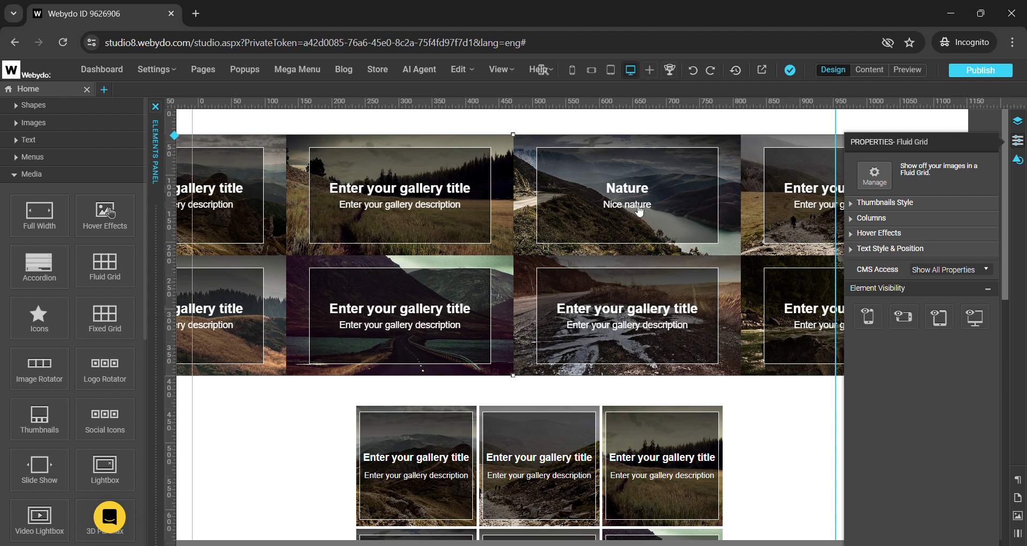
- Set Fluid Grid thumbnails to Fit to Height and raise their height from 180 to 182 px
click(877, 206)
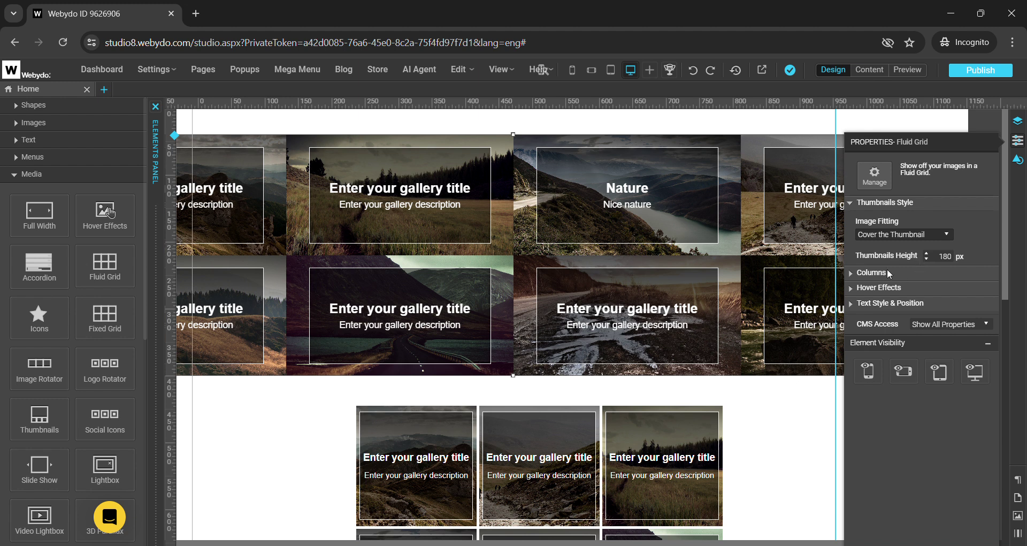
click(871, 265)
click(905, 234)
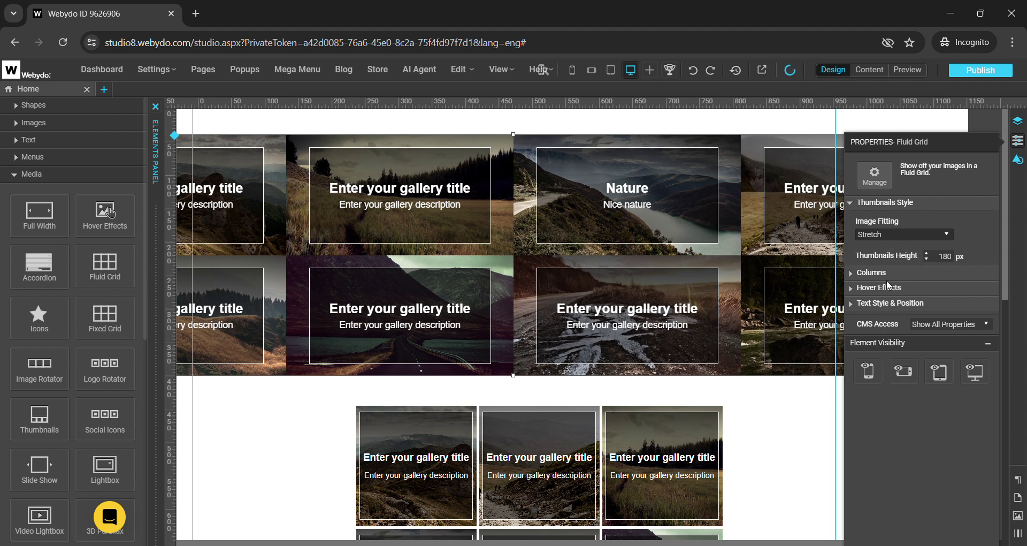
click(887, 280)
click(913, 236)
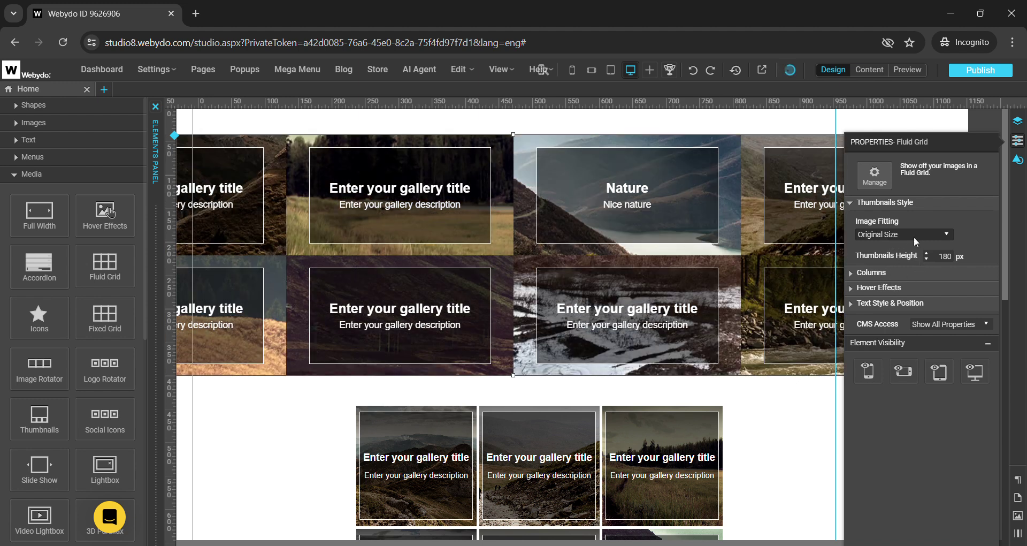
click(884, 287)
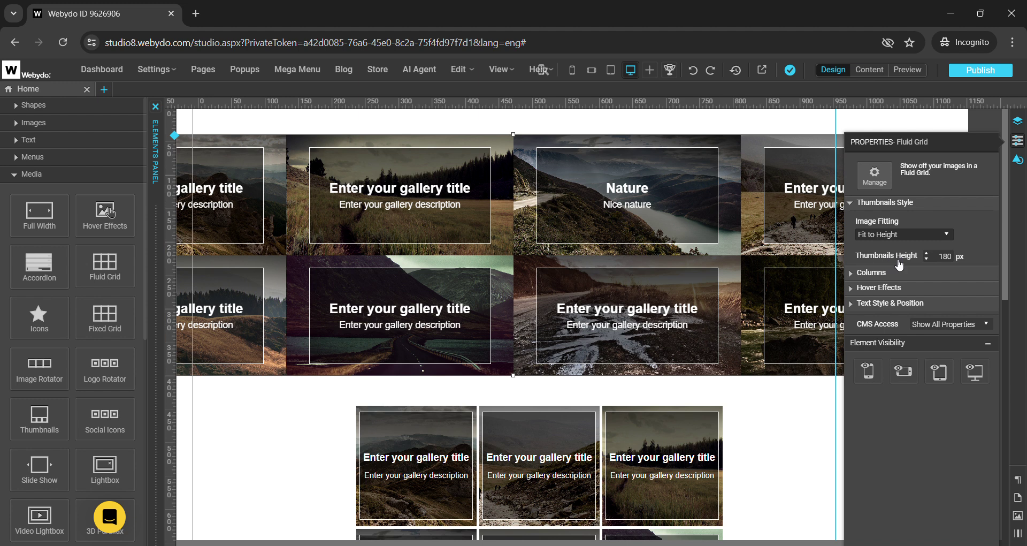
click(927, 253)
click(928, 254)
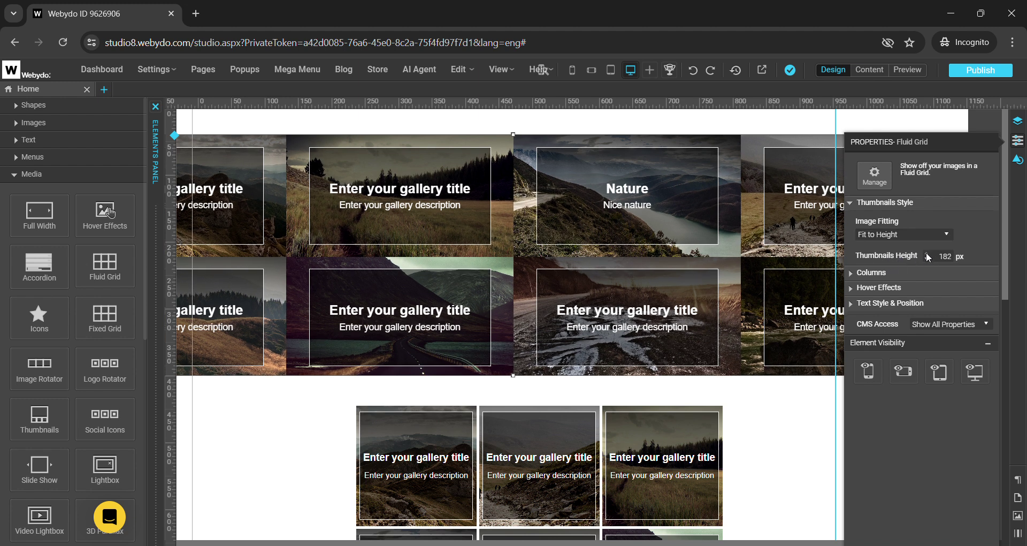
click(858, 203)
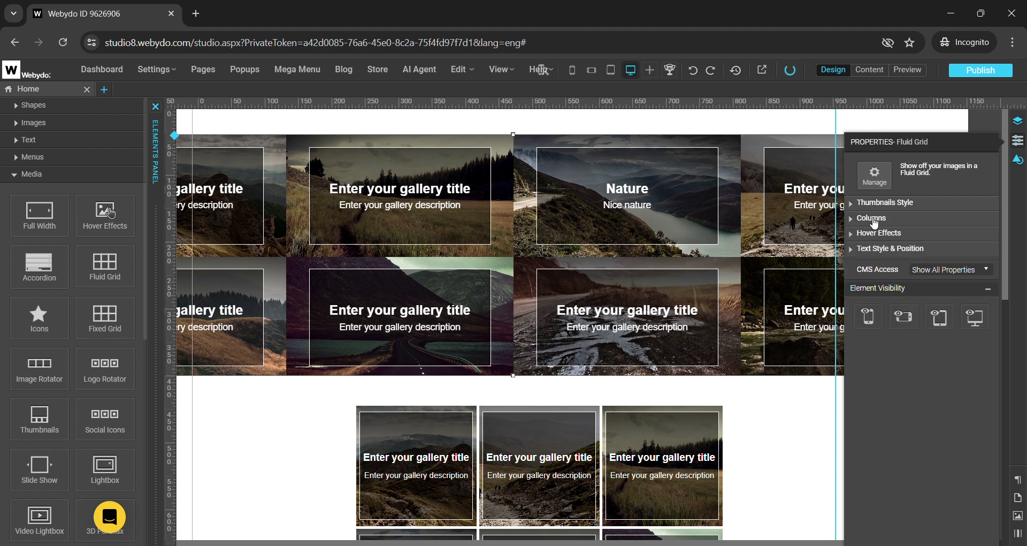
- Set the Fluid Grid to 5 desktop, 8 tablet and 4 mobile landscape columns
click(855, 219)
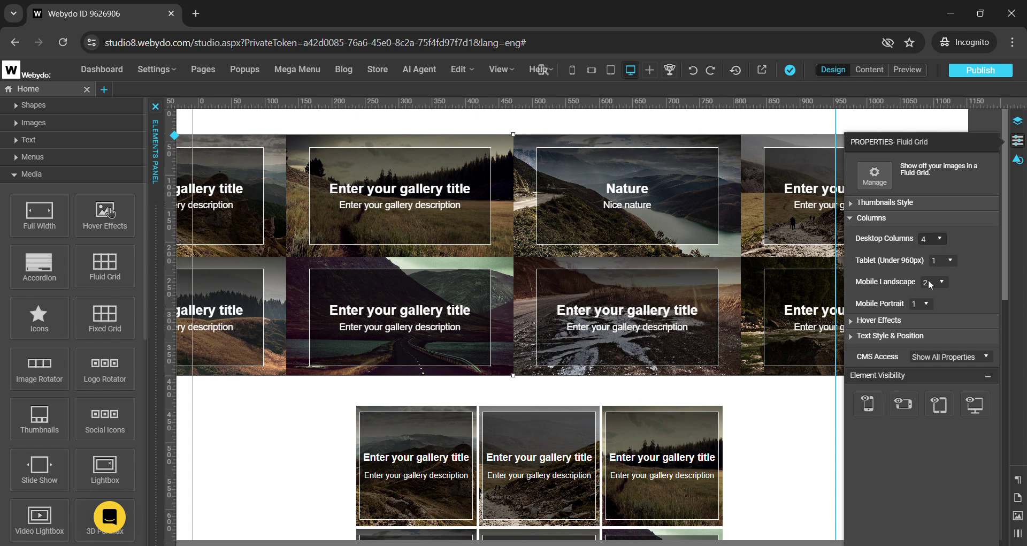
key(7)
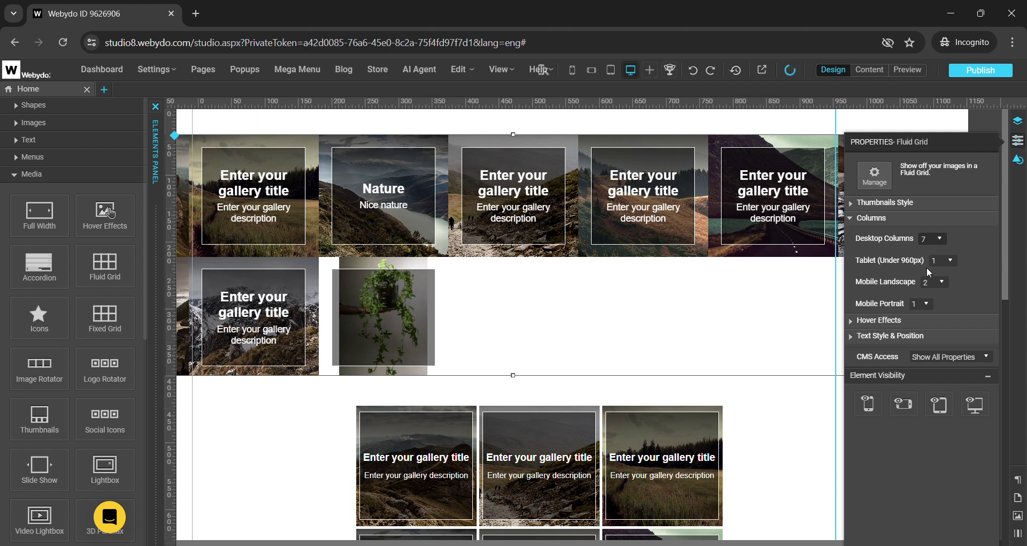
key(3)
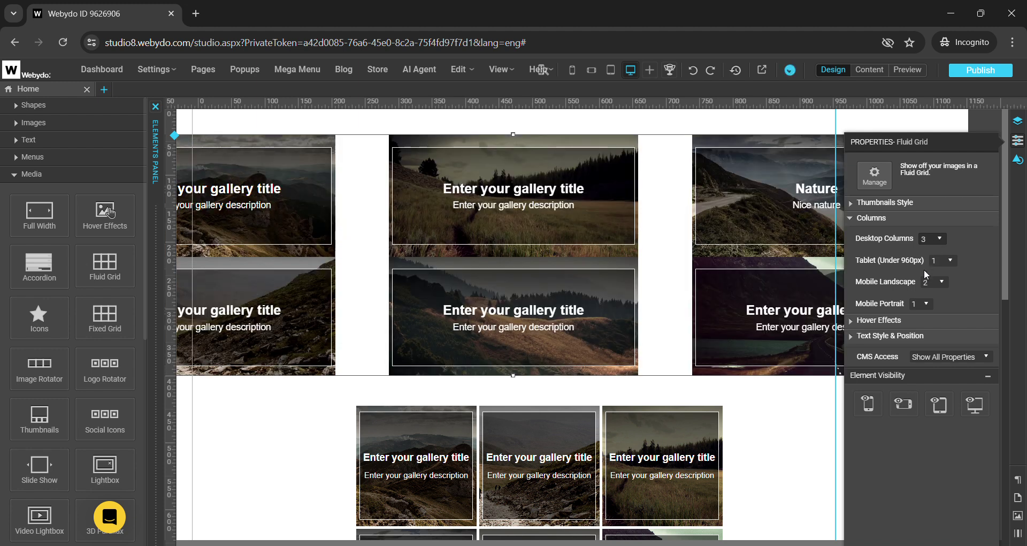
key(5)
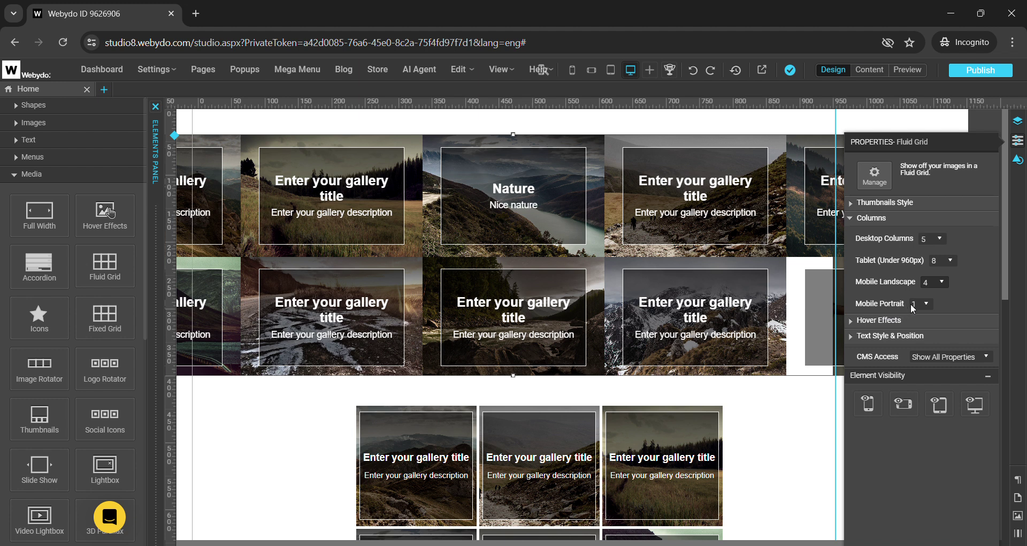
click(860, 219)
click(859, 234)
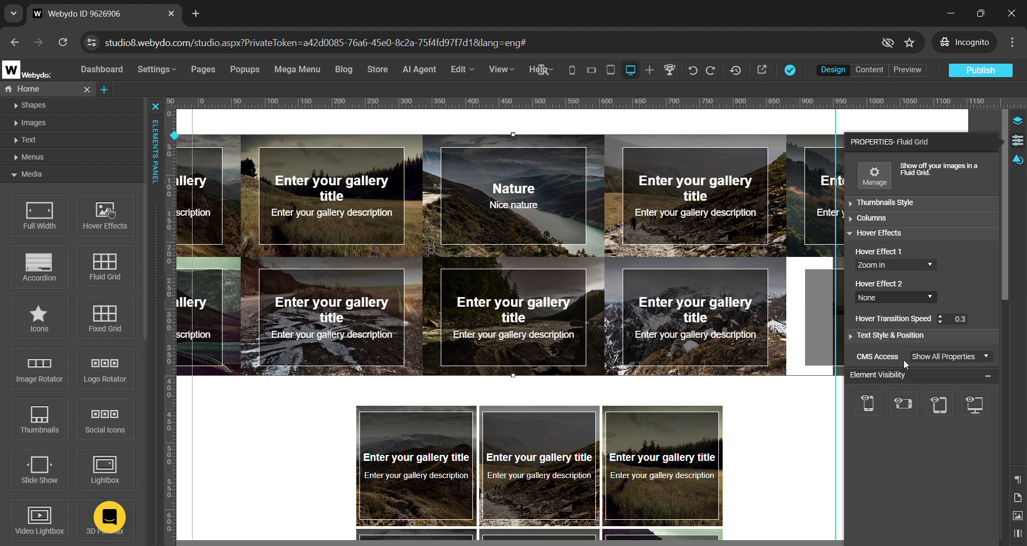
- Set hover effects to Flash first and Zoom Out second, with transition speed 3.3
click(875, 310)
click(897, 300)
click(887, 340)
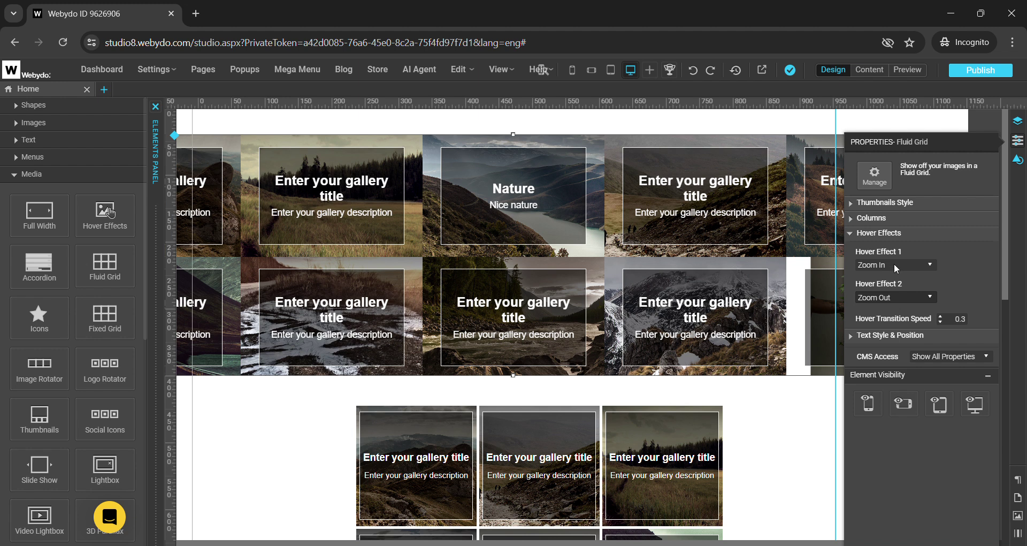
click(930, 264)
click(929, 281)
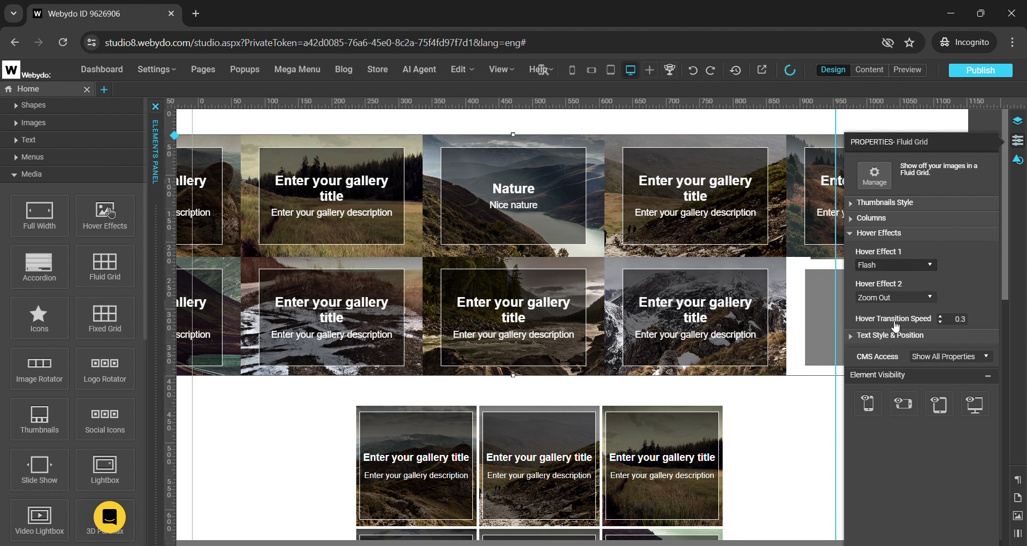
click(940, 317)
click(941, 317)
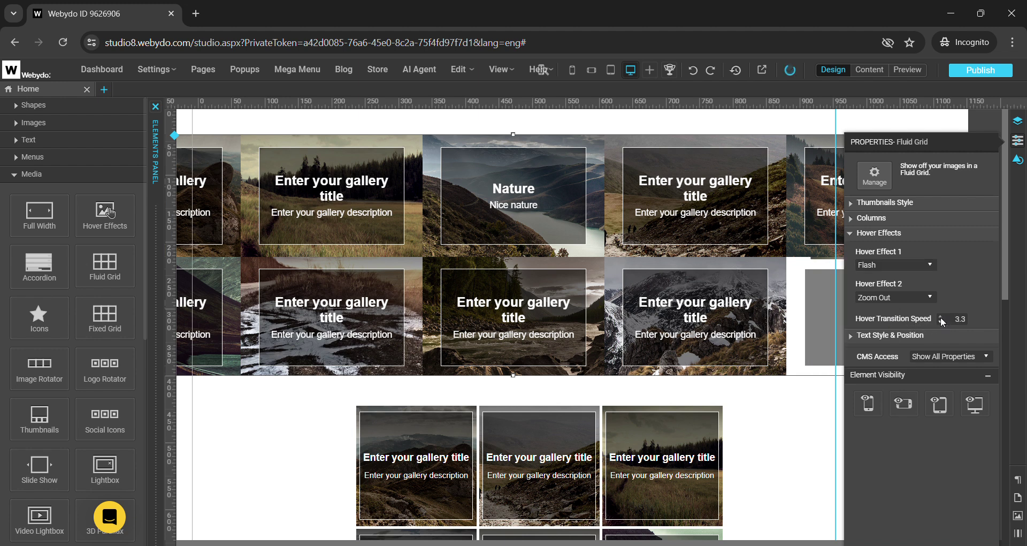
click(878, 235)
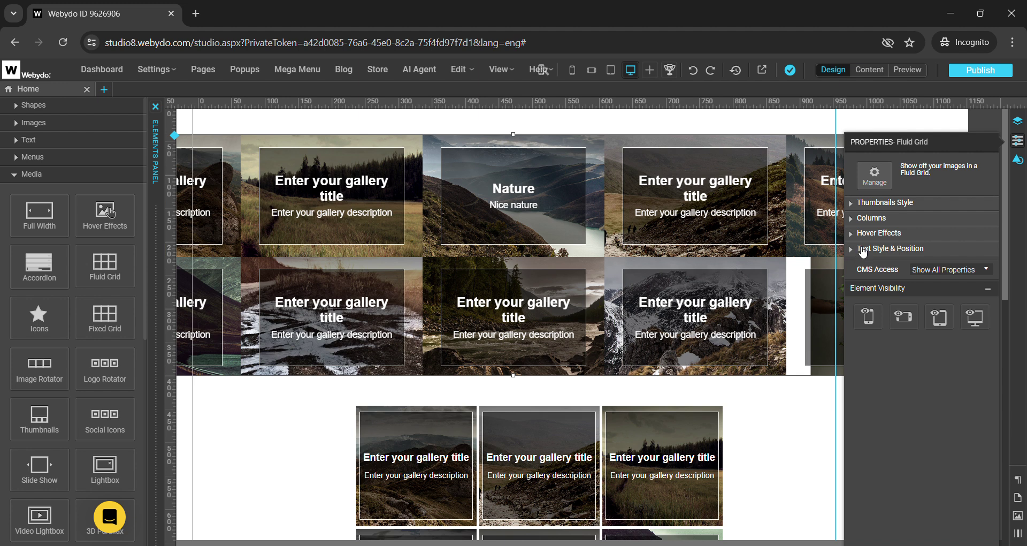
- Review the Text Style & Position options, then show the Fluid Grid's stroke and shadow settings
click(862, 250)
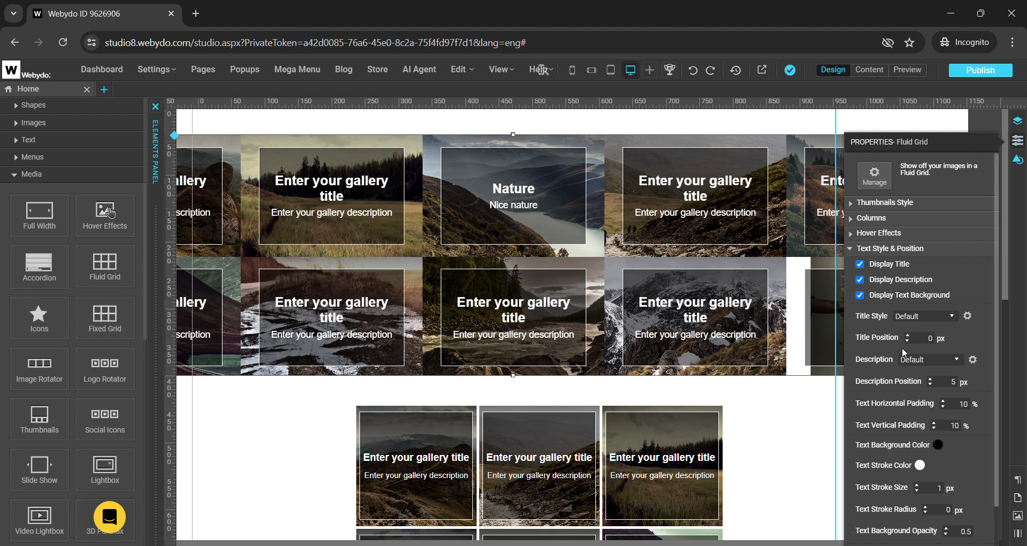
scroll(902, 349, down, 1)
scroll(905, 348, up, 1)
scroll(908, 384, down, 2)
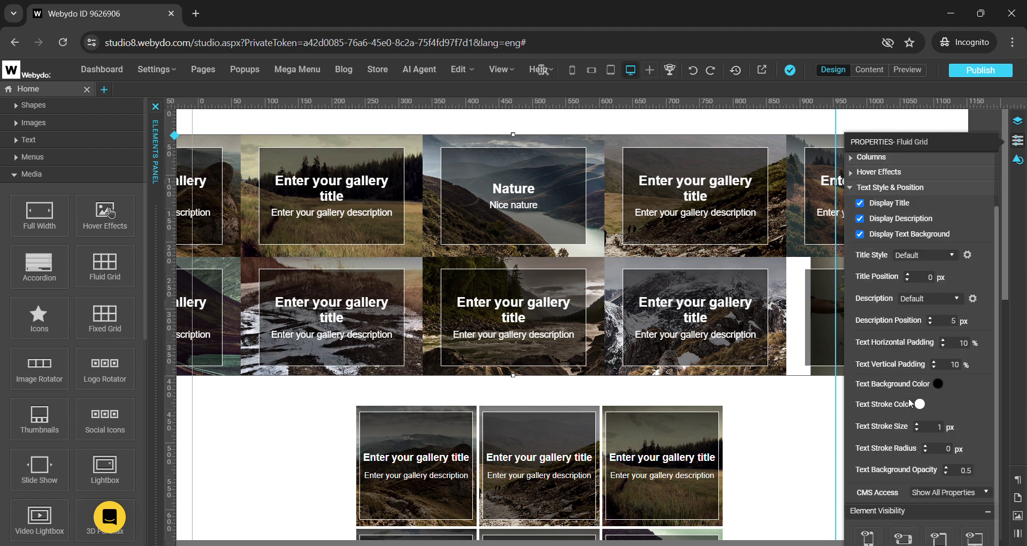
scroll(900, 345, up, 2)
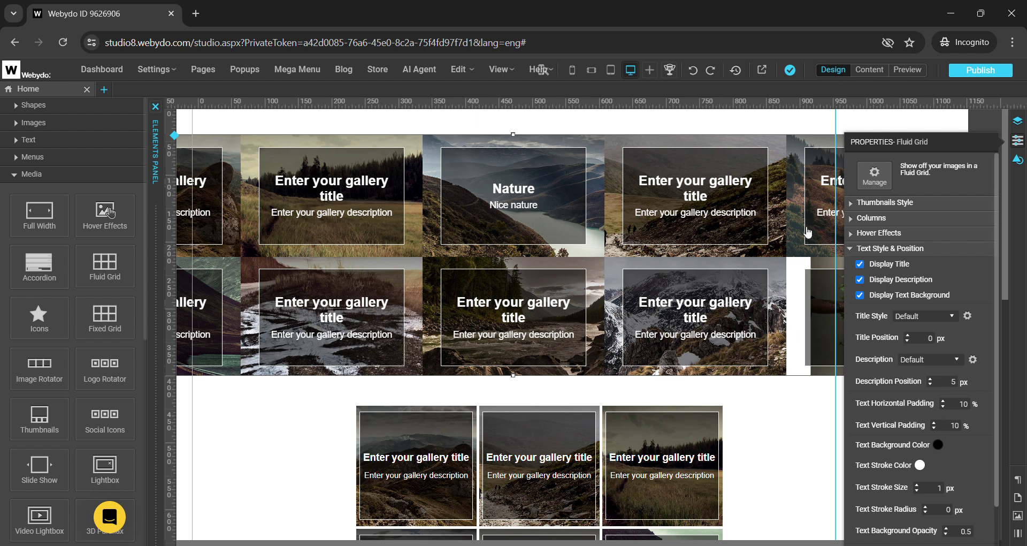
click(1020, 160)
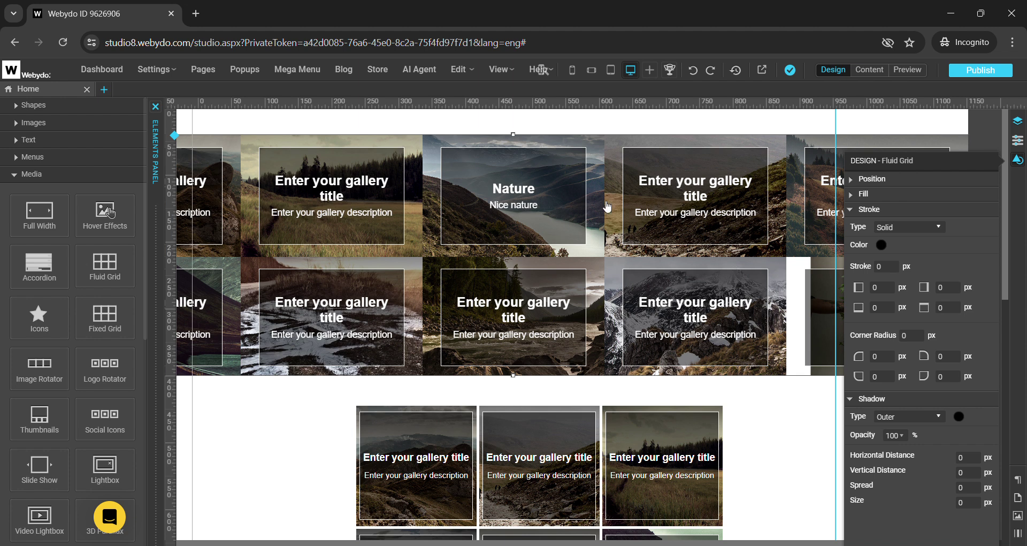
- Publish the website with the styled Fluid Grid and Fixed Grid galleries
scroll(660, 262, down, 5)
scroll(660, 262, up, 5)
click(981, 70)
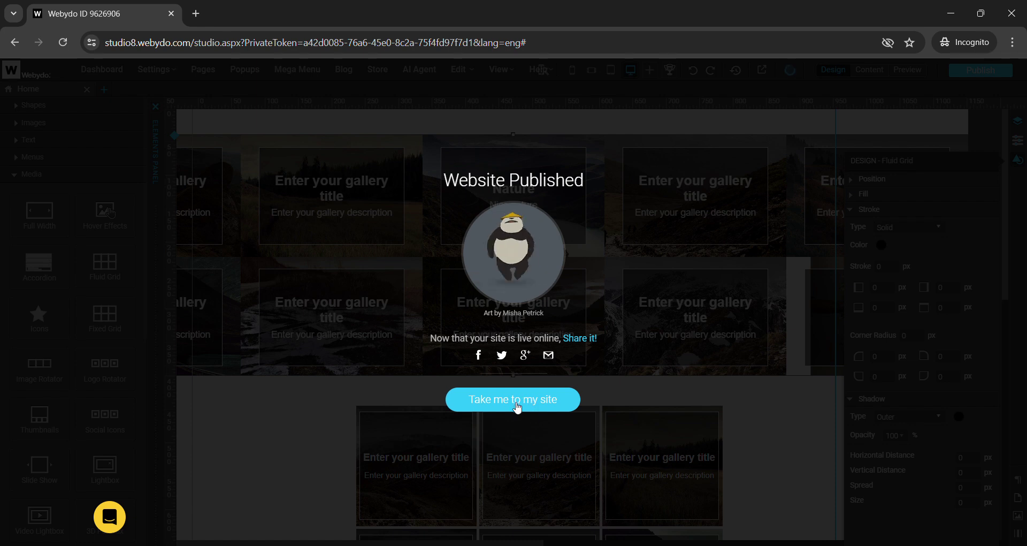
- Choose 'Take me to my site' to view the live published site
click(515, 402)
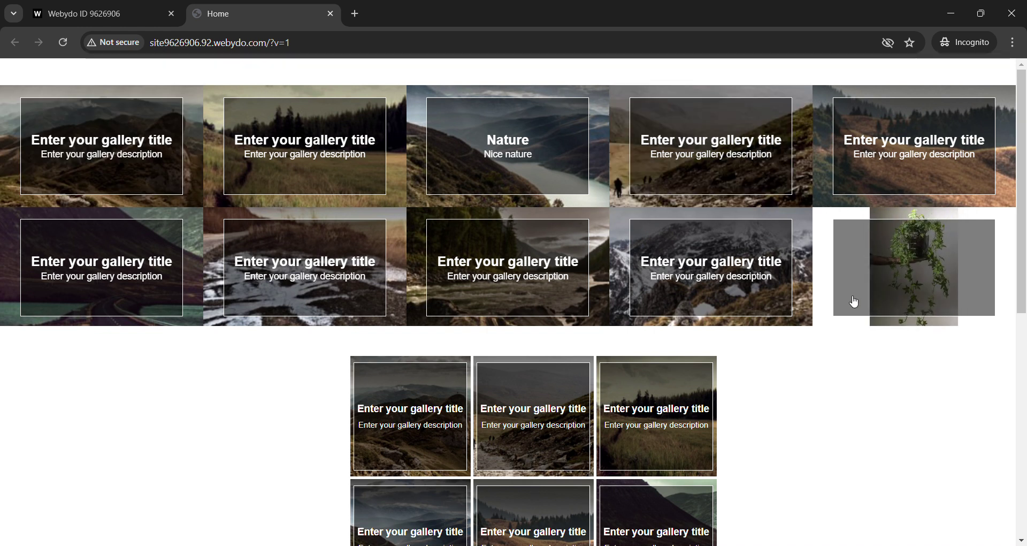
scroll(752, 418, down, 3)
scroll(749, 416, up, 3)
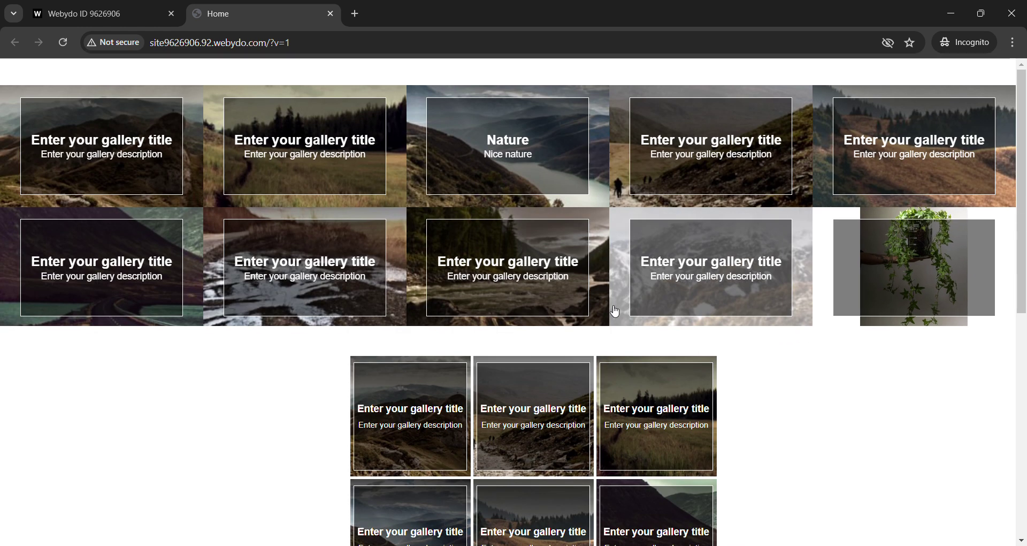